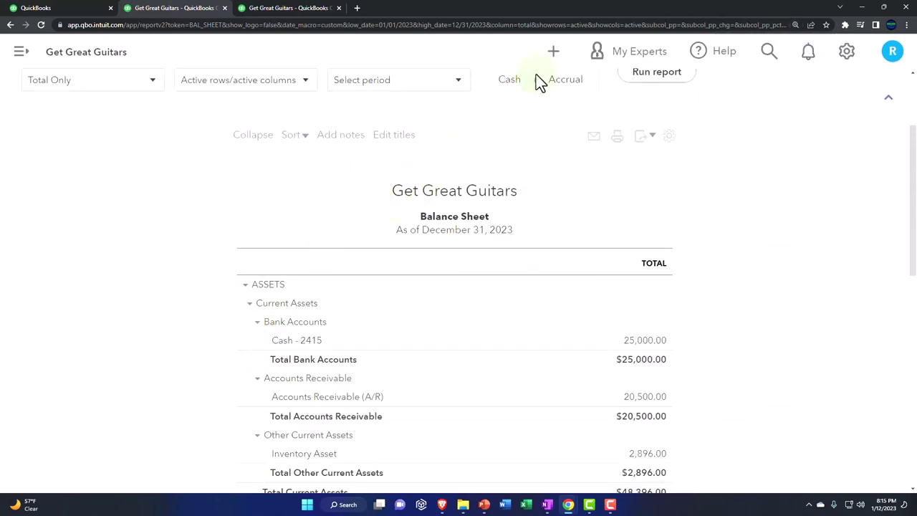
Open the + New transaction menu over the Balance Sheet report
click(554, 51)
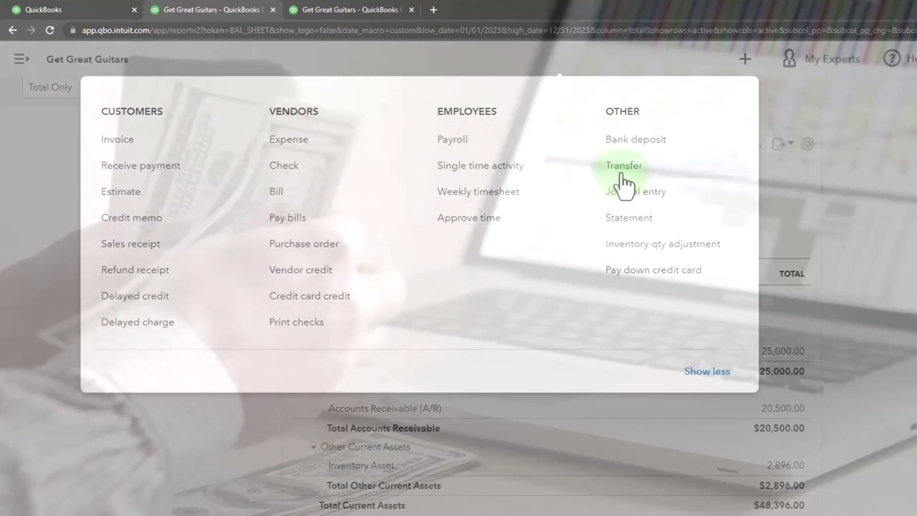
Start a blank Cash - 2415 bank deposit in a new tab, then return to the Balance Sheet
click(634, 142)
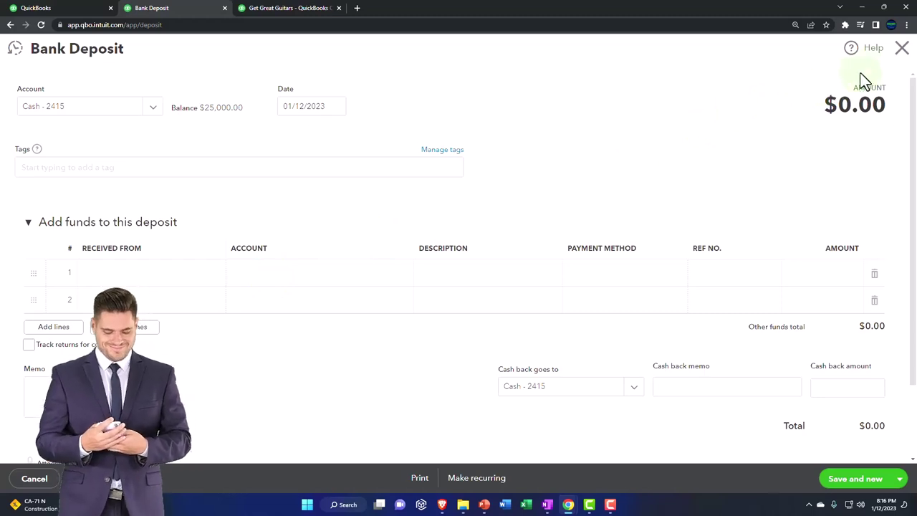
click(903, 48)
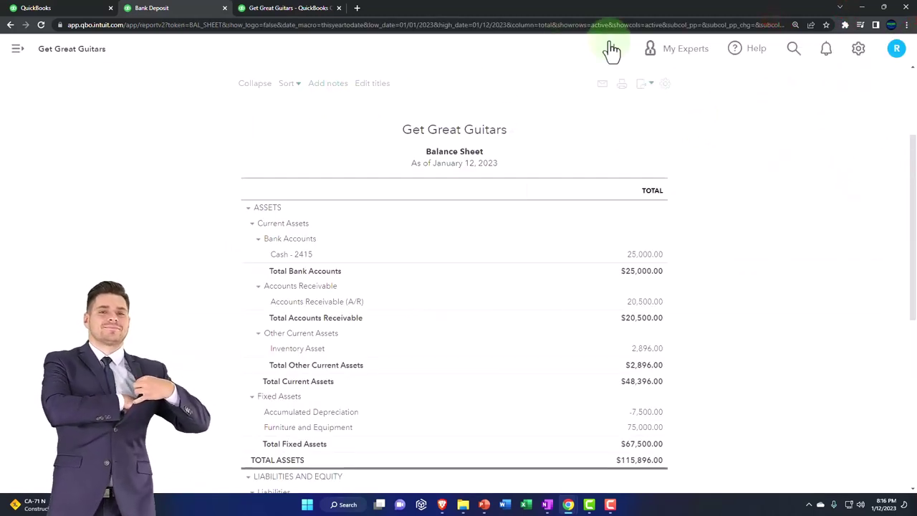
click(613, 49)
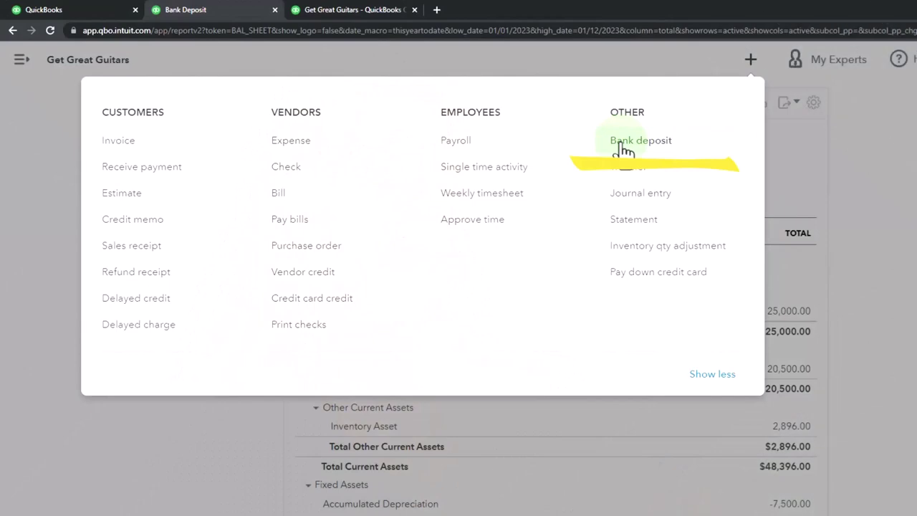
Open the Get Great Guitars Chart of Accounts from Accounting in the navigation menu
click(98, 425)
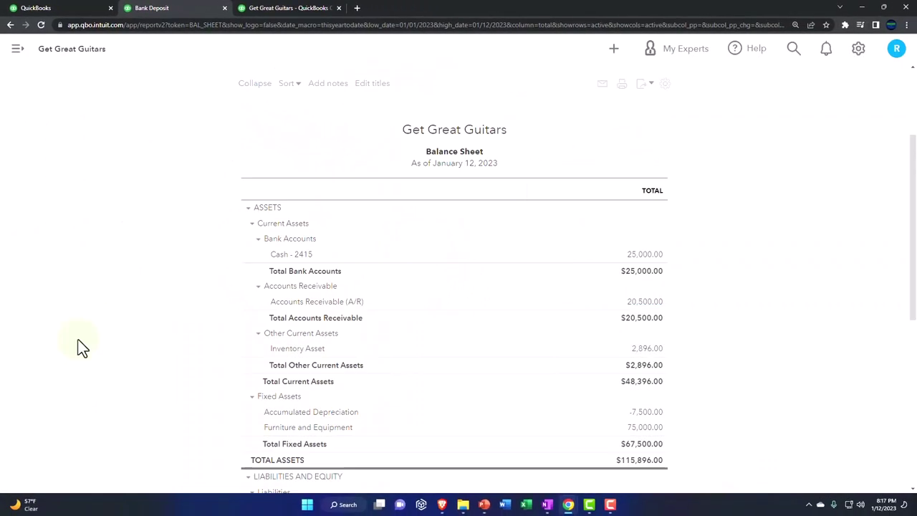
click(18, 51)
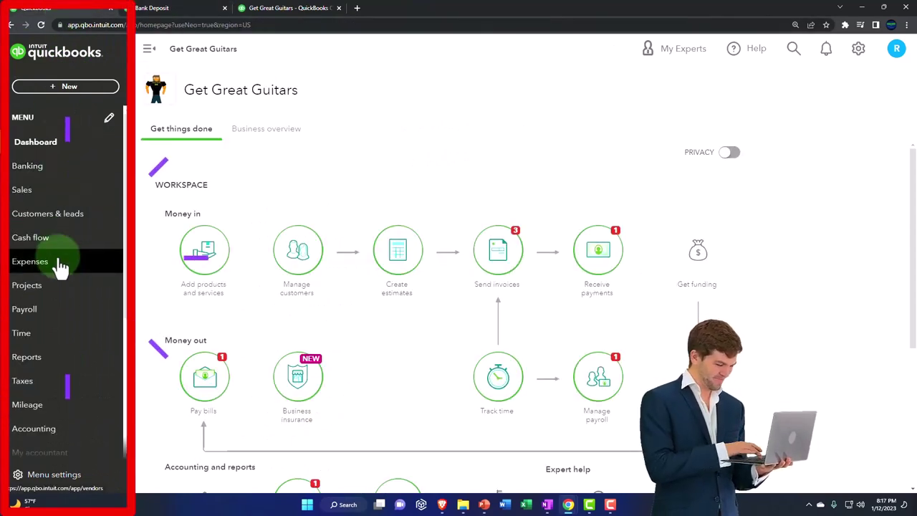
scroll(61, 268, down, 3)
click(58, 334)
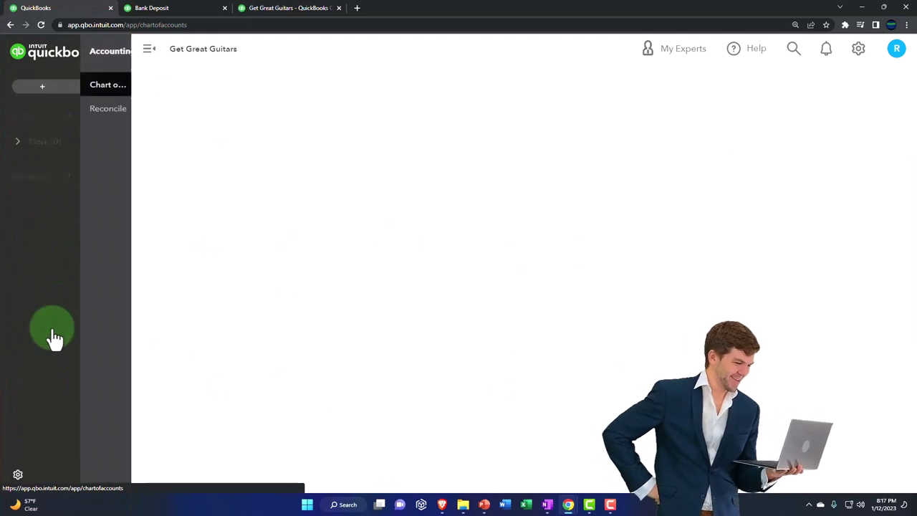
click(83, 98)
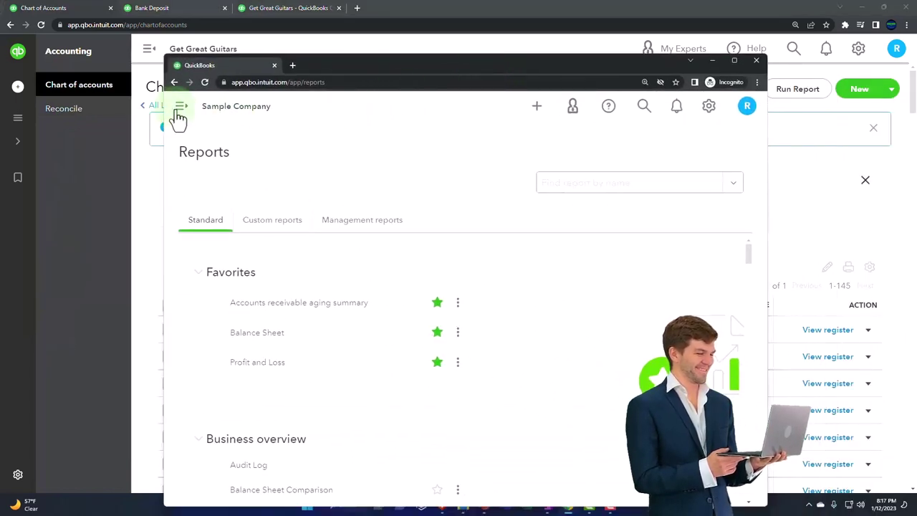
Open the sample company's Chart of Accounts under Bookkeeping
click(179, 113)
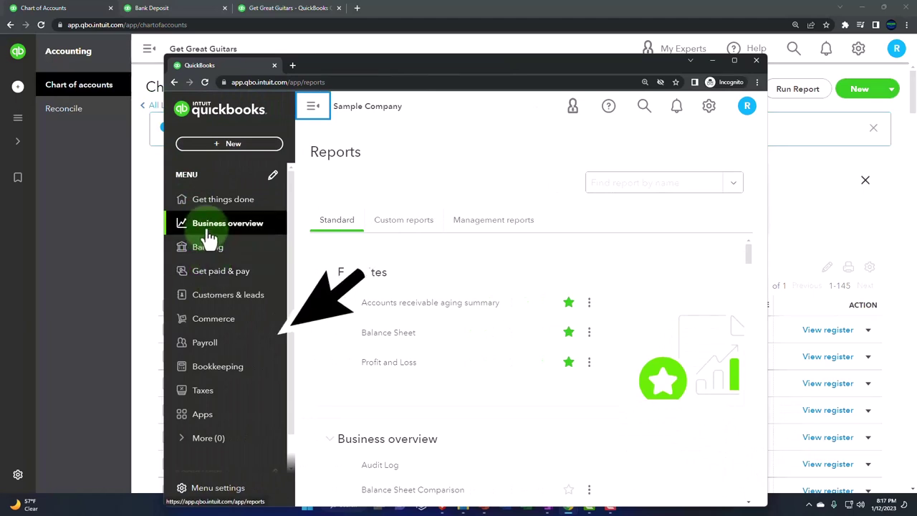
click(217, 369)
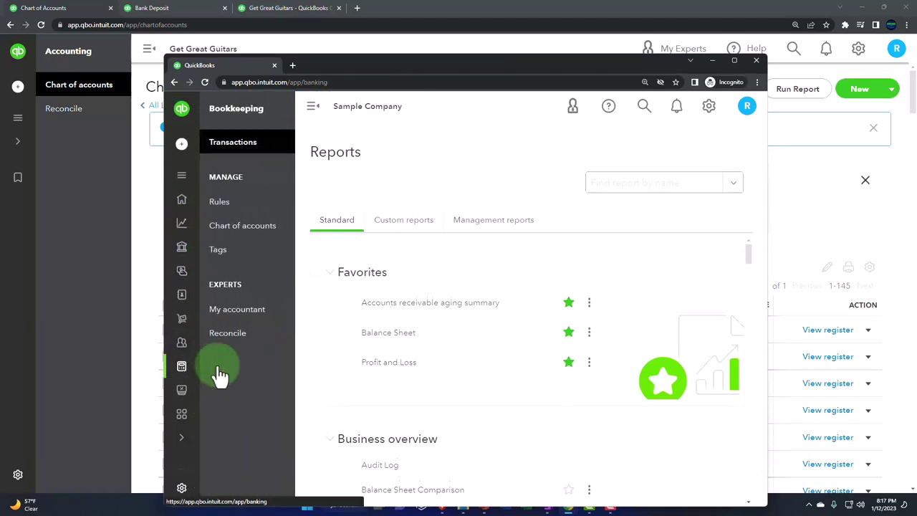
click(227, 228)
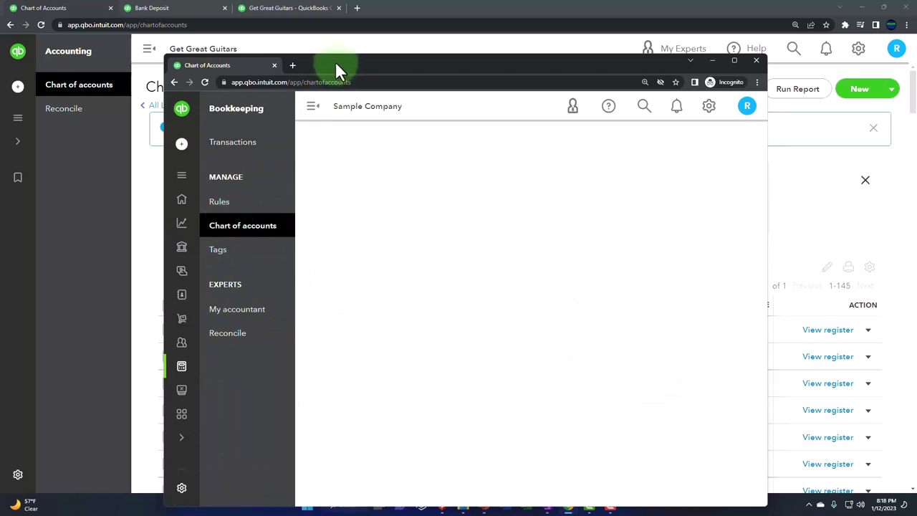
Move the sample company window aside, collapse the sidebar, and scroll down to the Equity accounts
drag(335, 62, 916, 143)
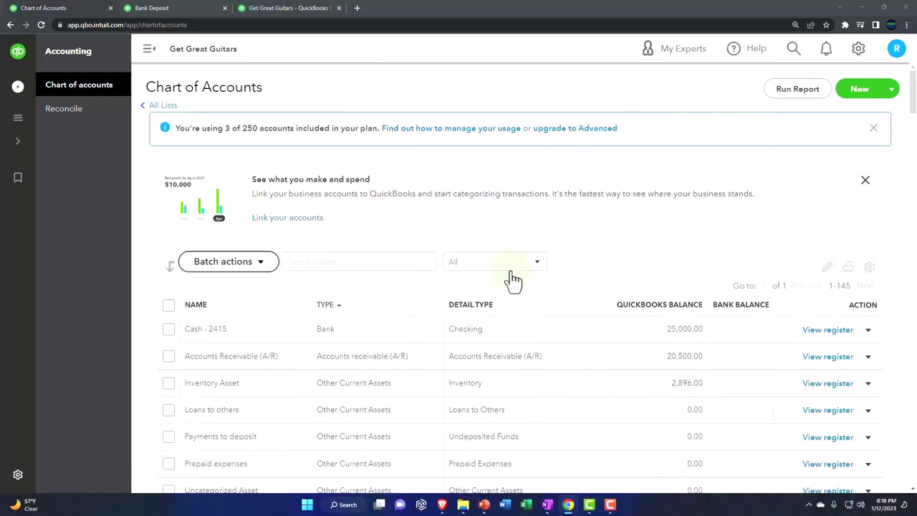
click(149, 49)
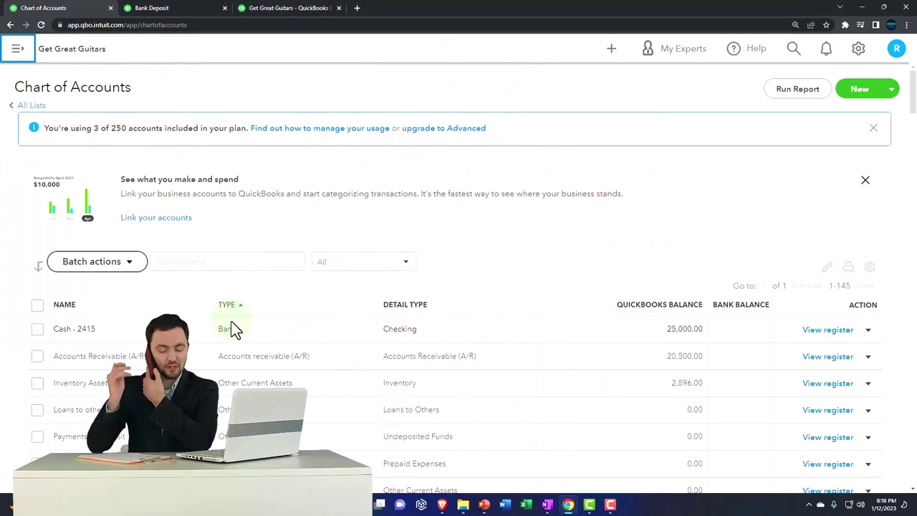
scroll(231, 330, down, 3)
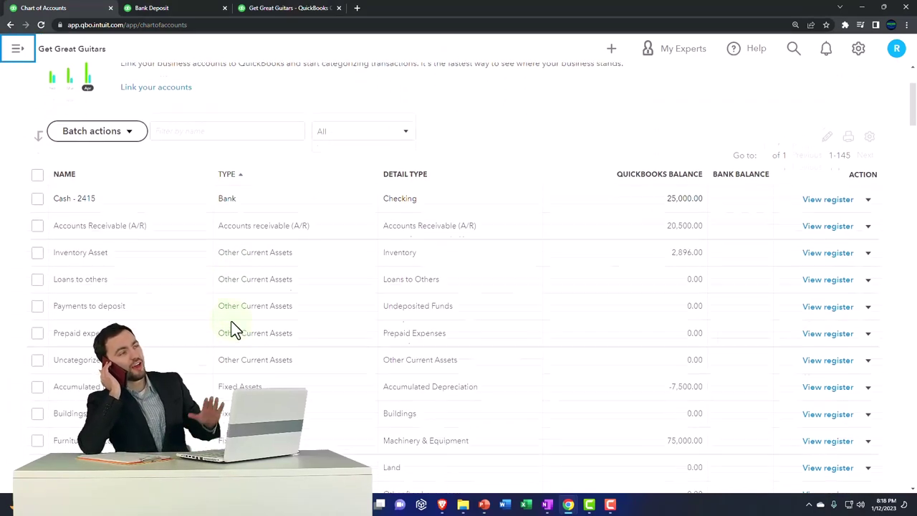
scroll(231, 328, down, 3)
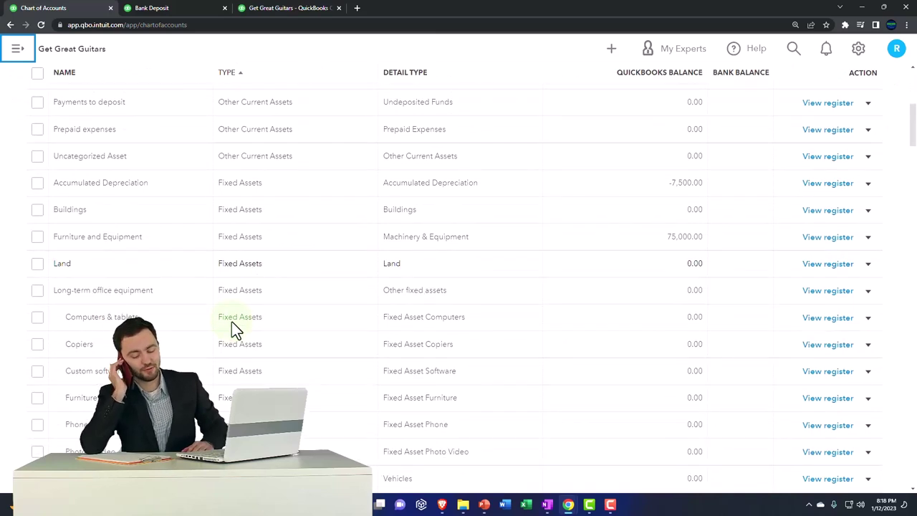
scroll(233, 322, down, 4)
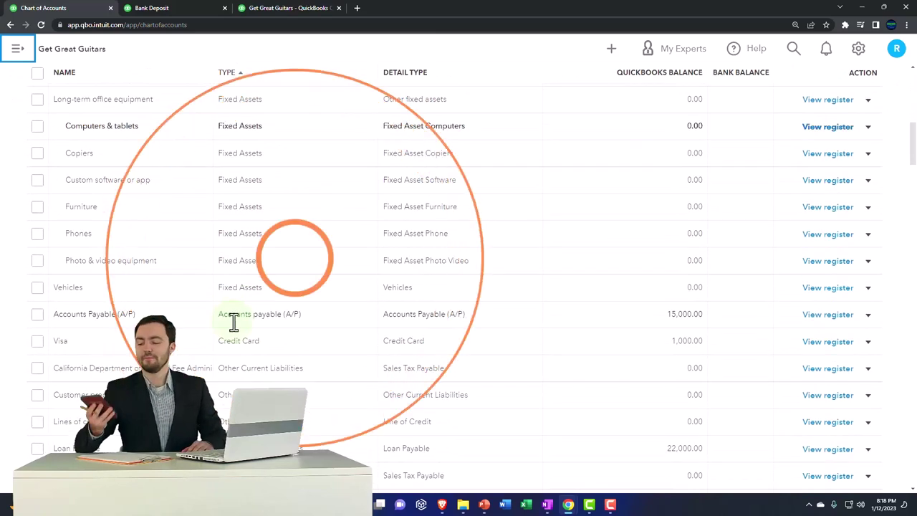
scroll(232, 329, down, 1)
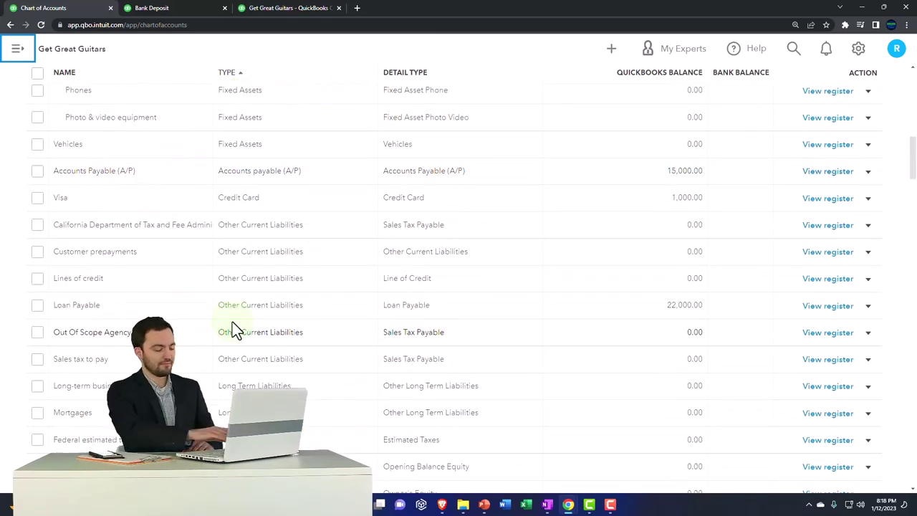
scroll(264, 309, down, 4)
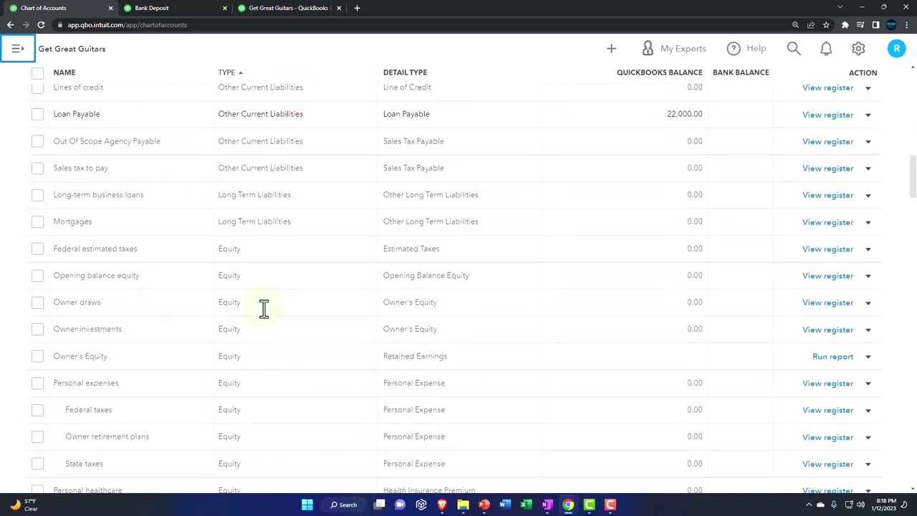
scroll(264, 308, down, 1)
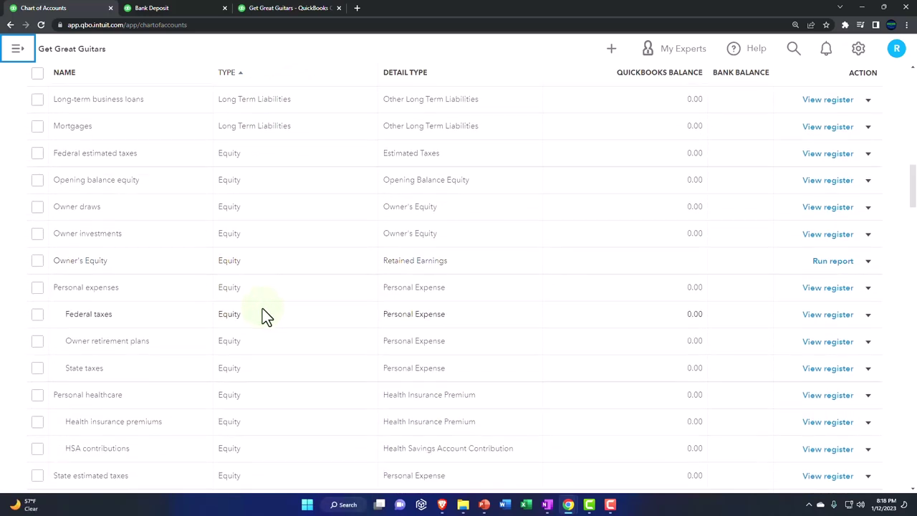
scroll(262, 309, down, 2)
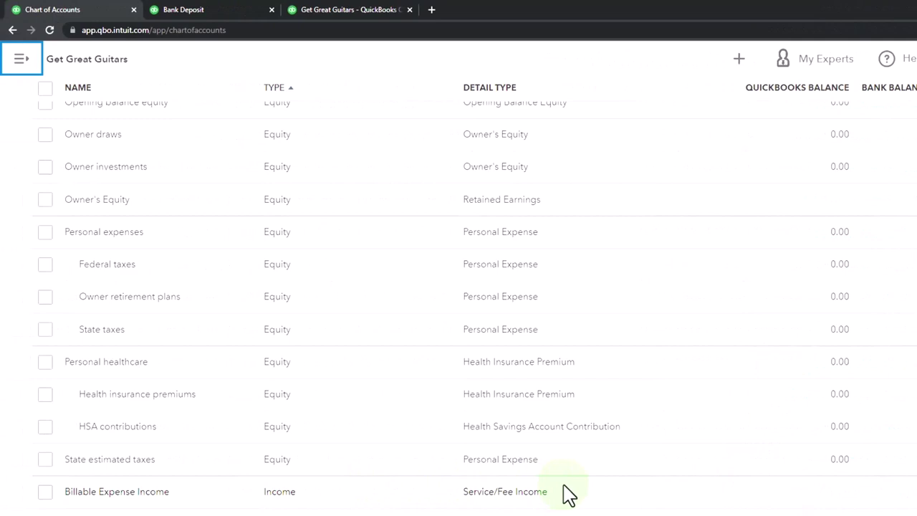
Open the Cash - 2415 register, dismiss the Register basics tip, and list the Add check transaction types
scroll(565, 489, up, 15)
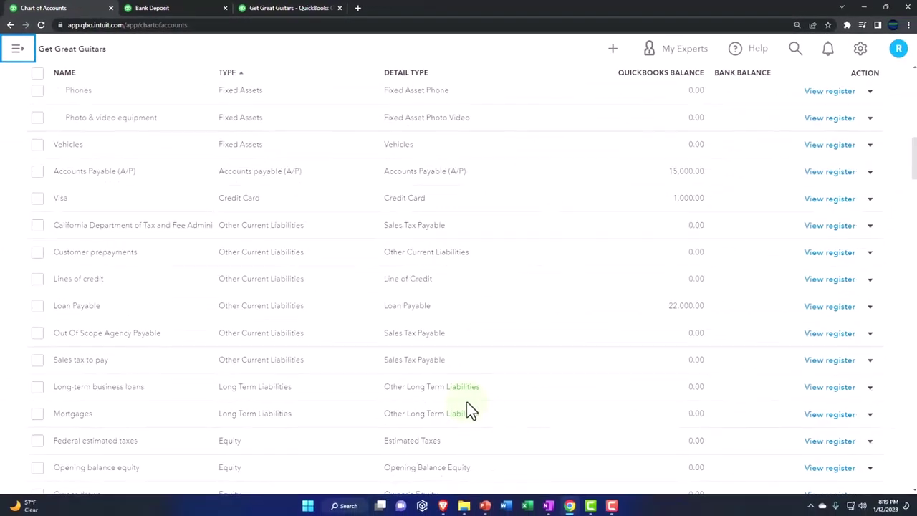
scroll(466, 405, up, 6)
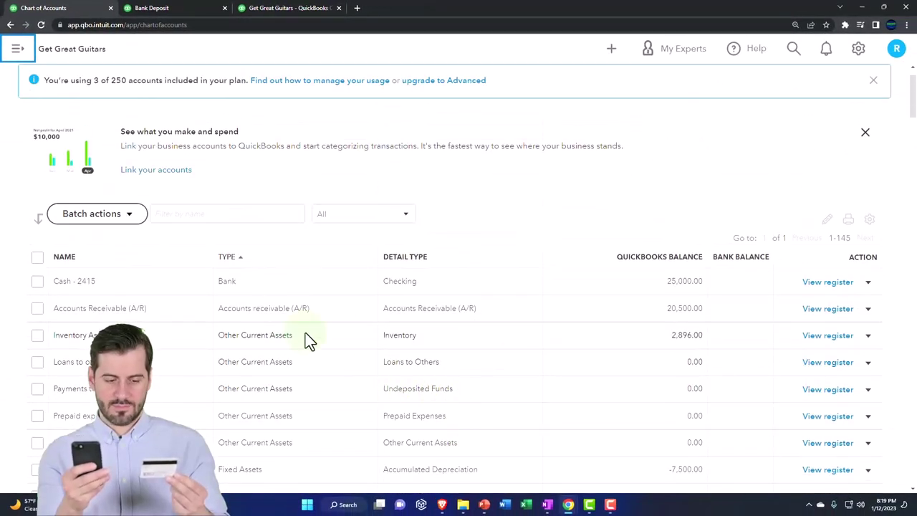
scroll(640, 427, down, 8)
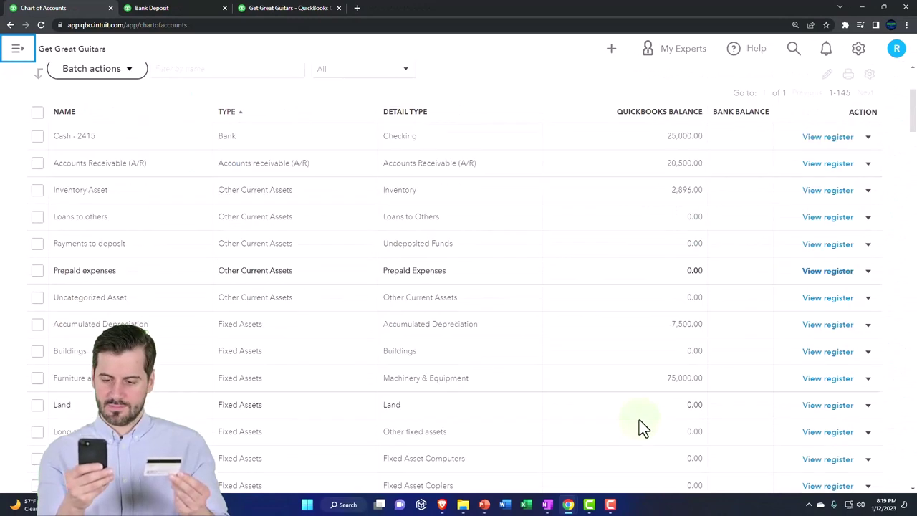
scroll(639, 420, down, 2)
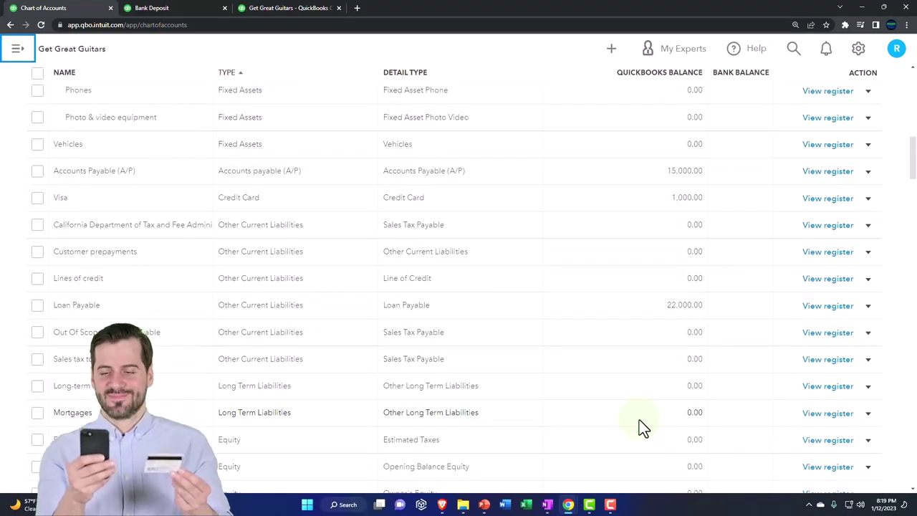
scroll(696, 403, down, 5)
scroll(696, 403, up, 10)
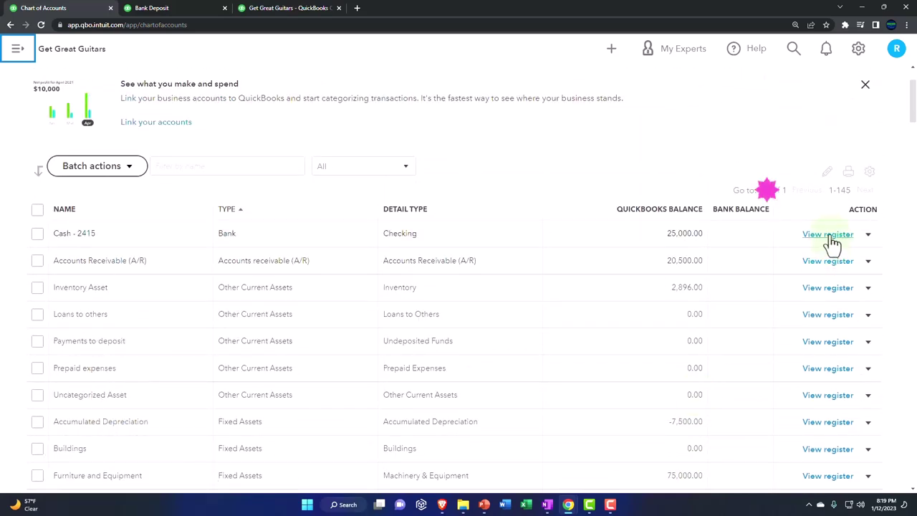
click(832, 236)
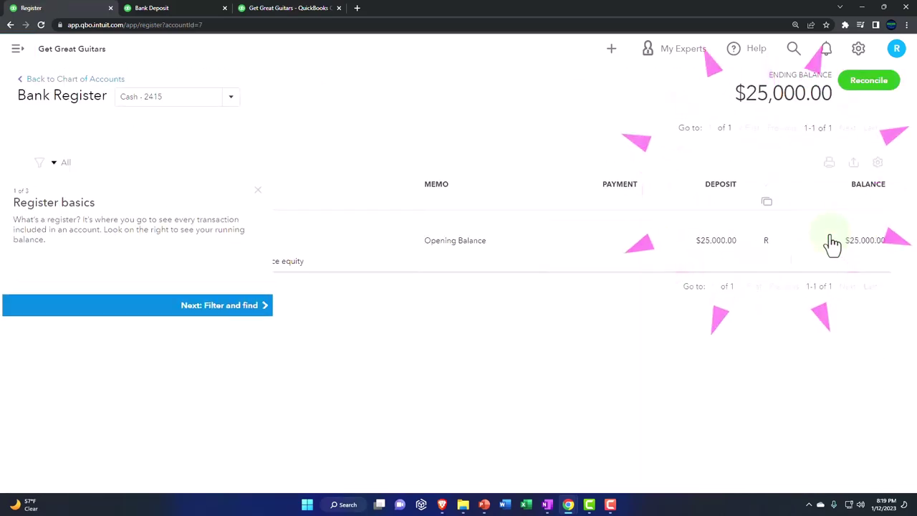
click(257, 192)
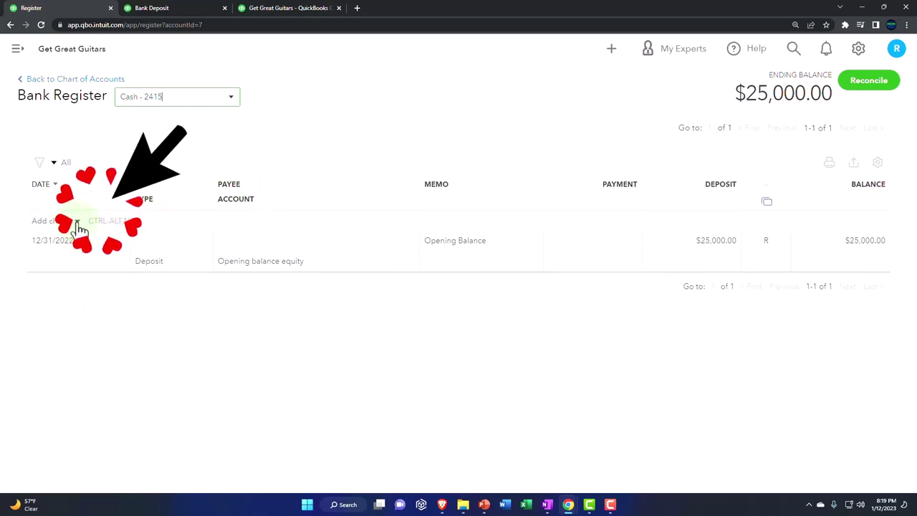
click(79, 228)
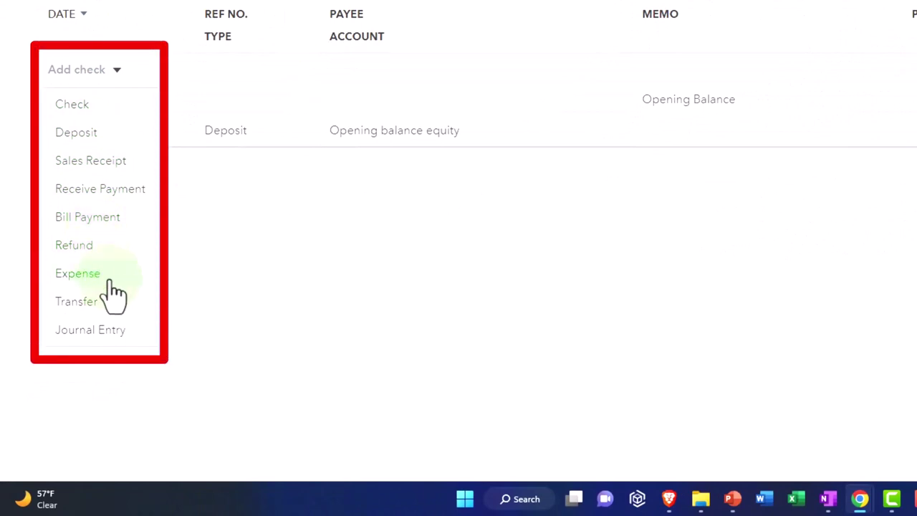
Start a new deposit in the register dated 01/01/2023
click(81, 136)
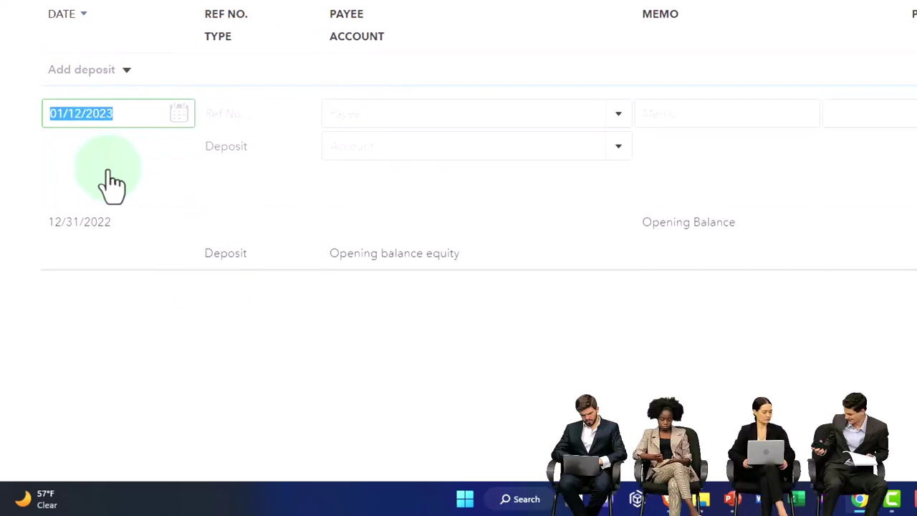
click(124, 112)
text(01012023)
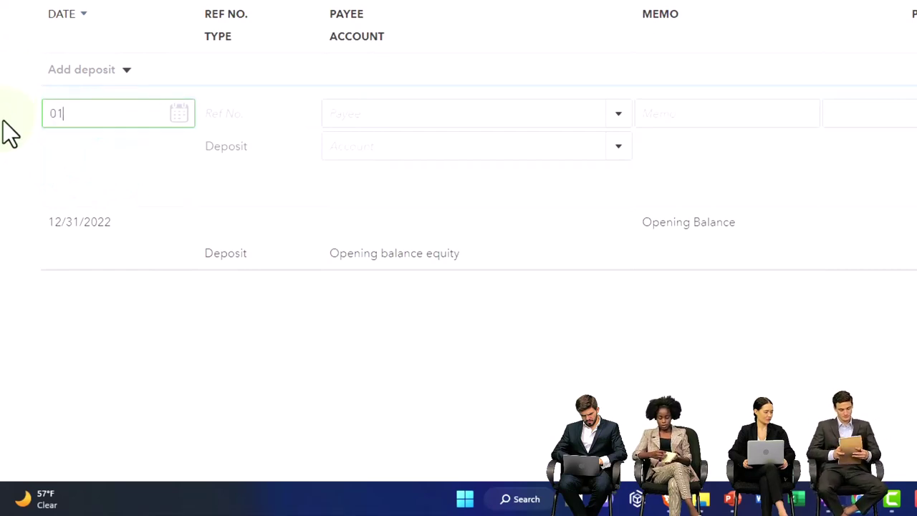
key(Tab)
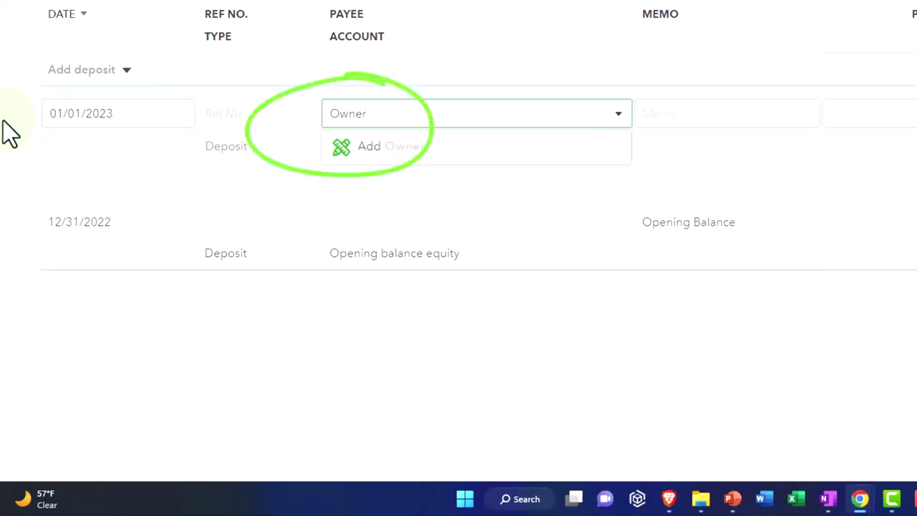
Create Owner as a new Customer-type payee for the deposit
key(BackSpace)
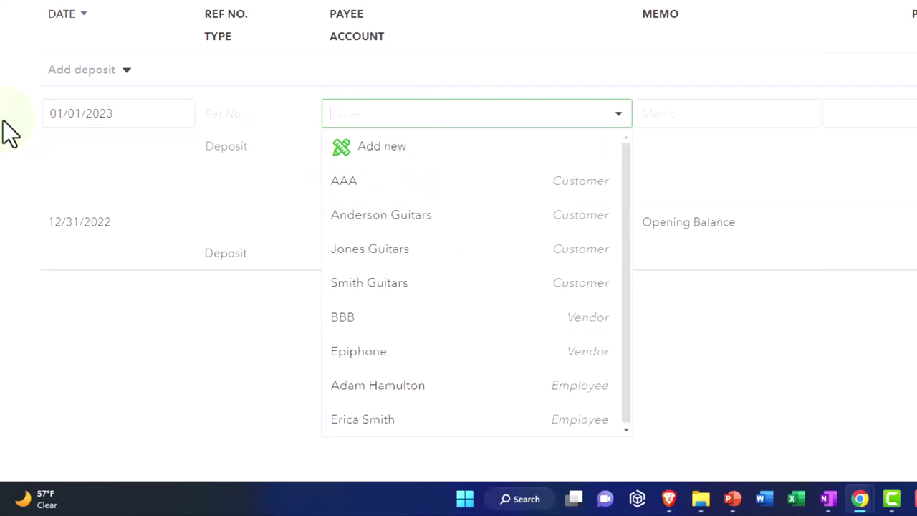
text(Owner)
key(Return)
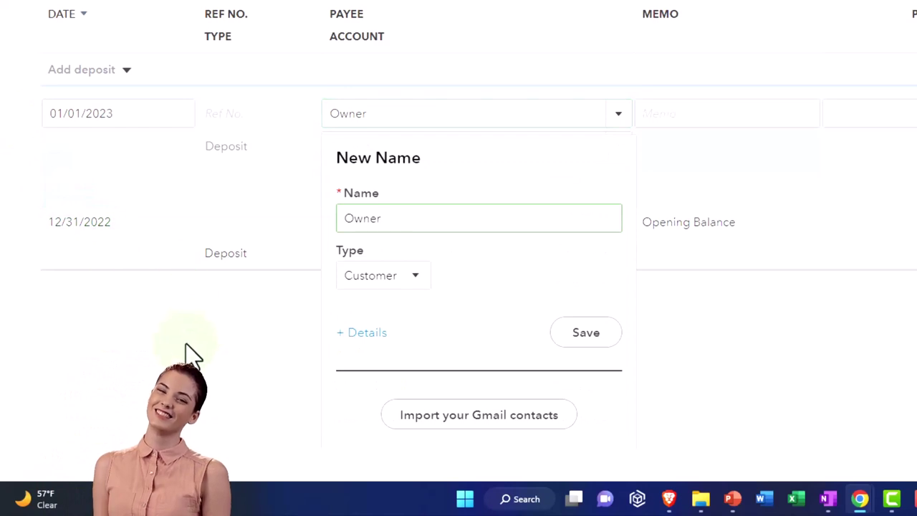
click(418, 278)
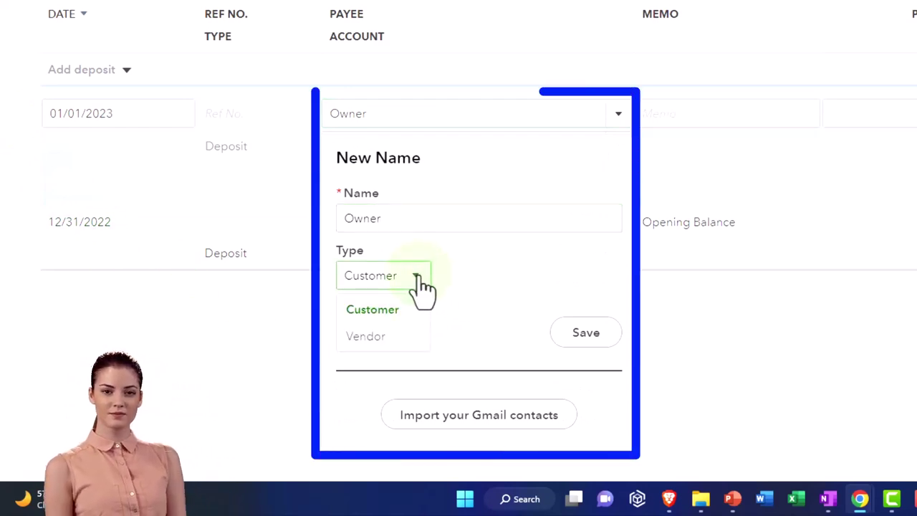
click(397, 309)
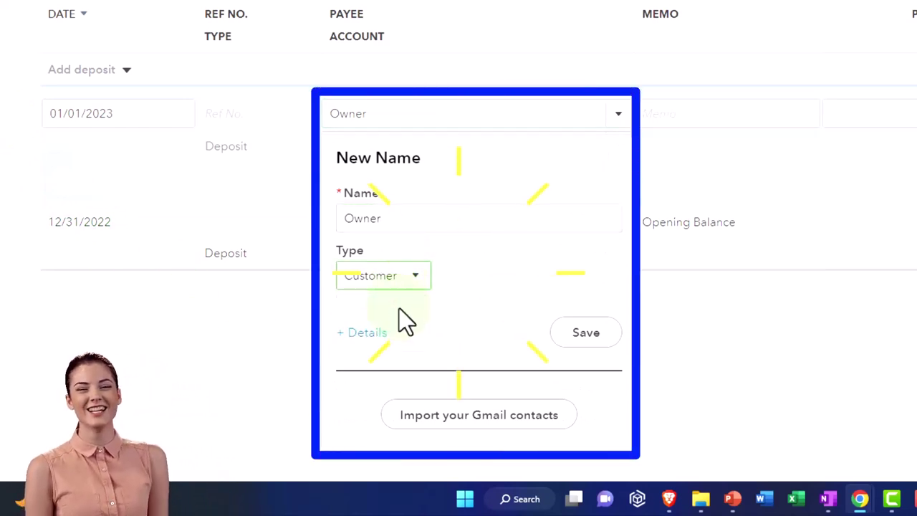
click(558, 333)
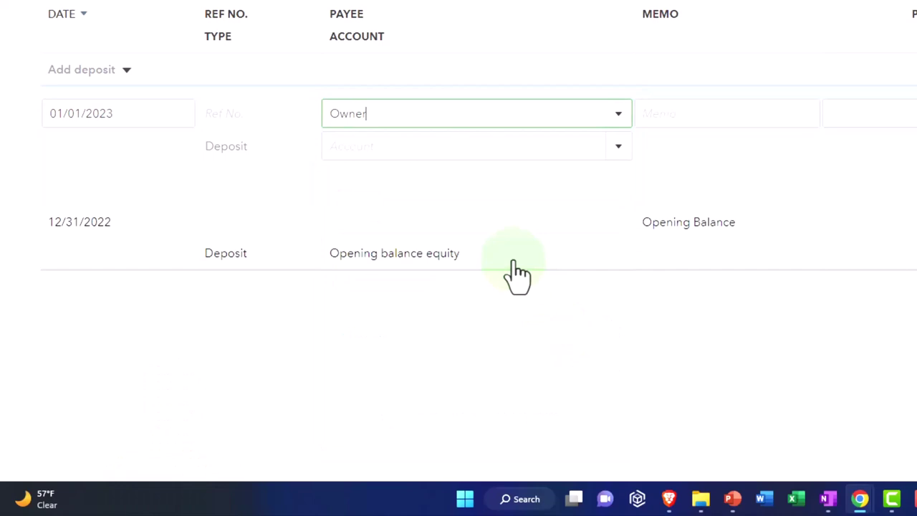
Give the deposit memo 'Owner Investment', amount 65,000.00 and account Owner investments
key(Tab)
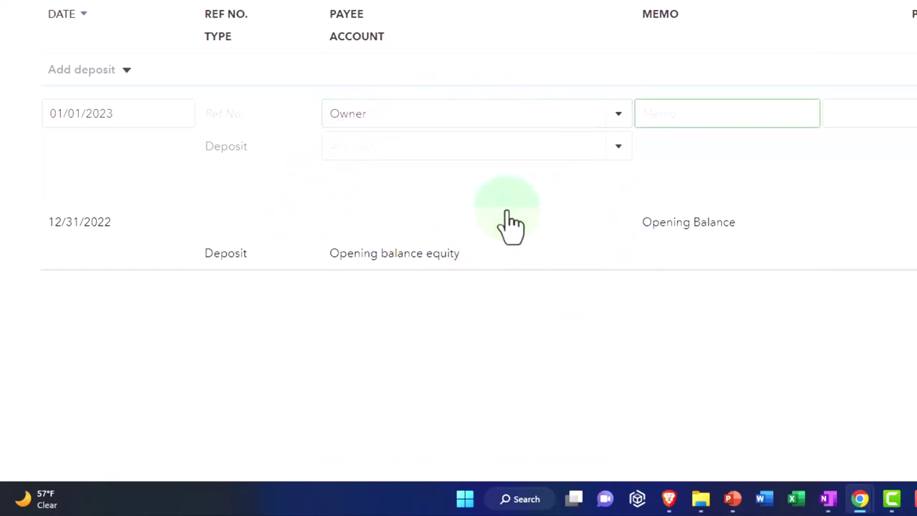
text(O)
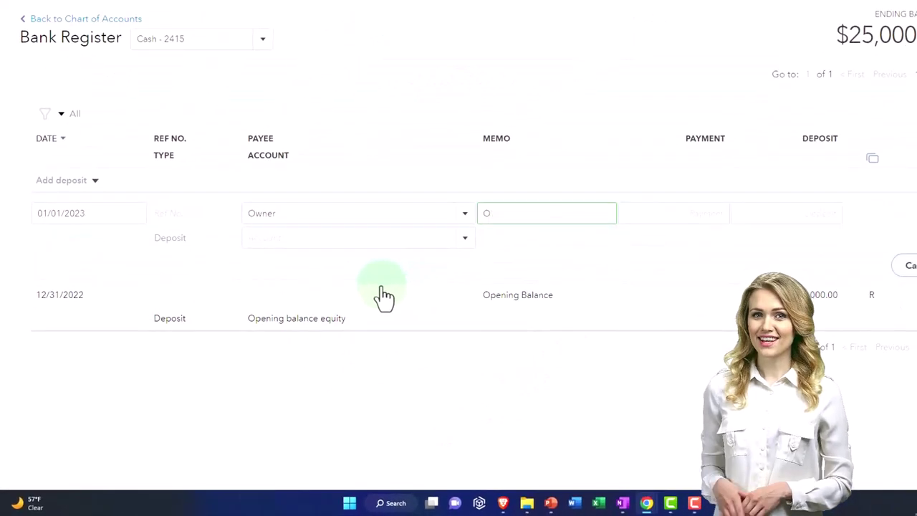
text(wner Inve)
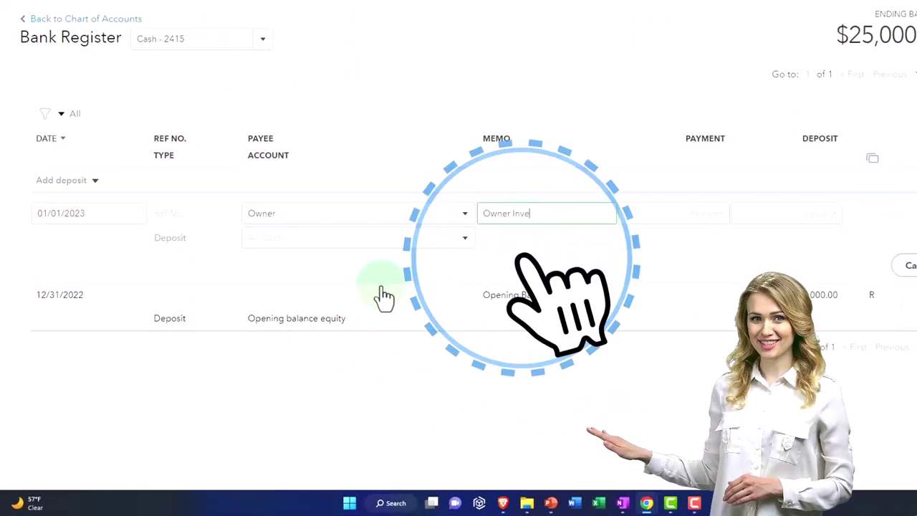
text(stm)
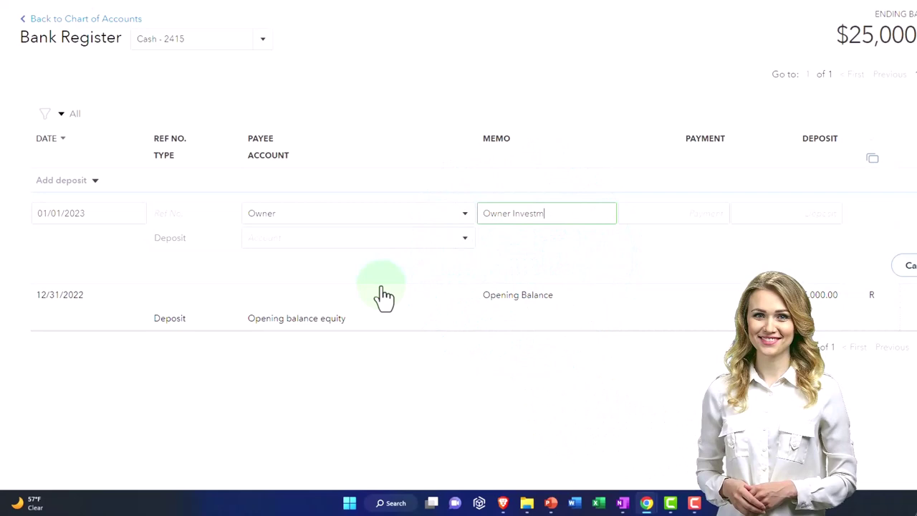
text(ent)
key(Tab)
key(Tab)
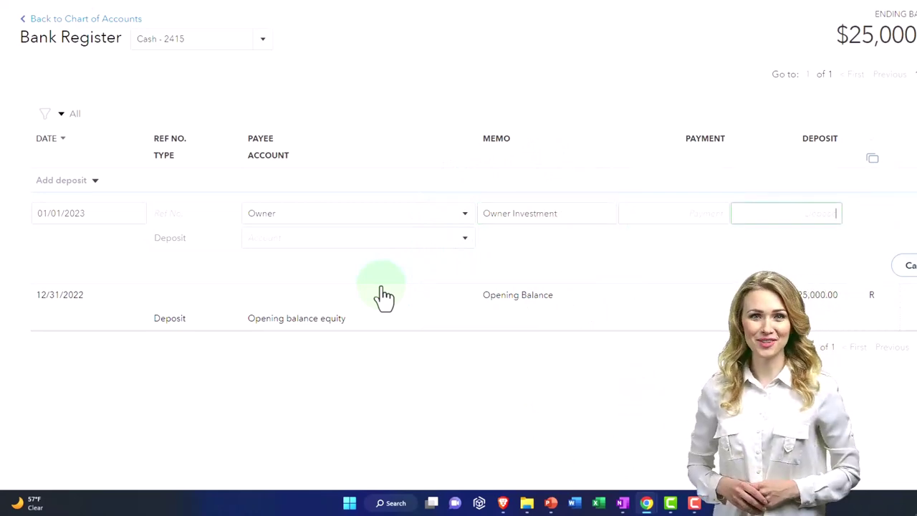
text(650000.00)
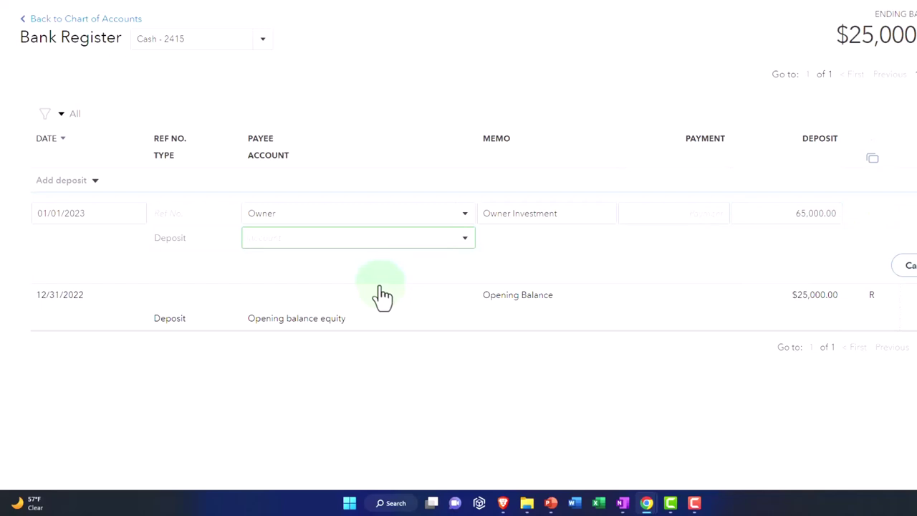
text(Owner draws)
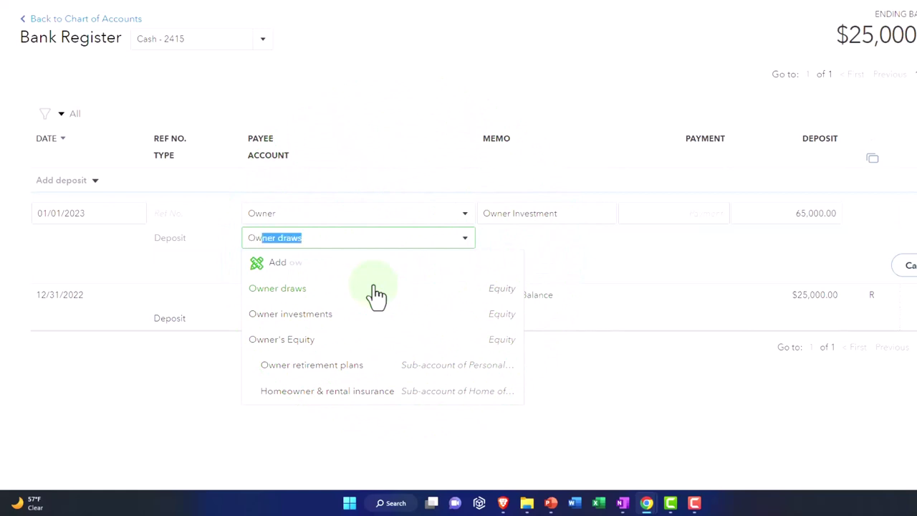
click(476, 323)
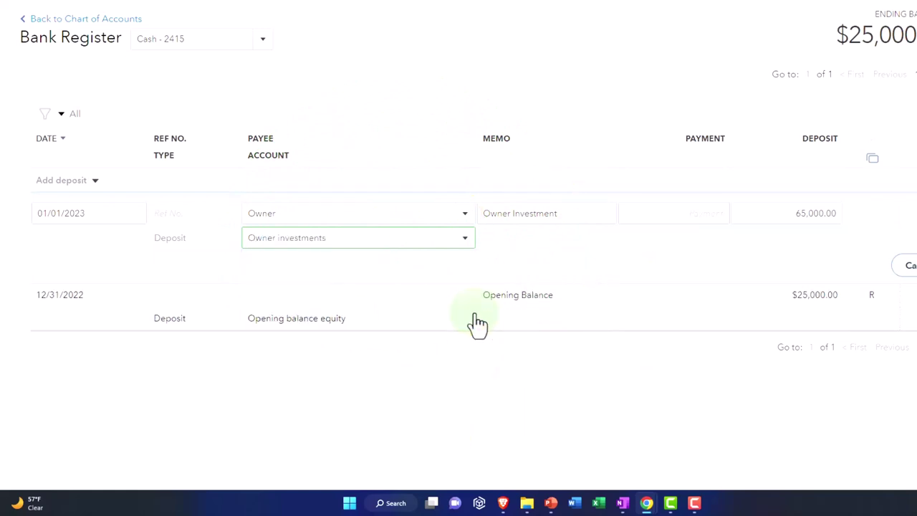